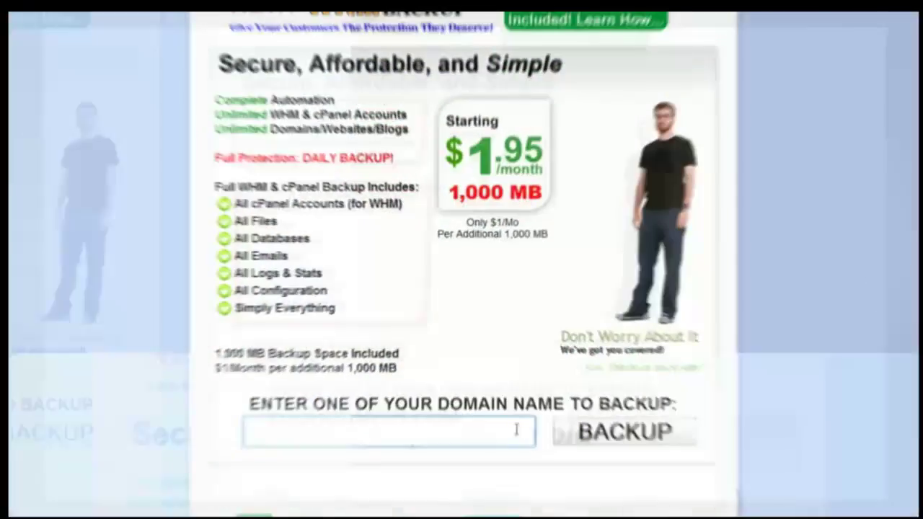
# Submit SITEAUTOBACKUP.COM as the domain to back up on SiteAutoBackup.
pyautogui.write('SITEAUTOBACKUP.')
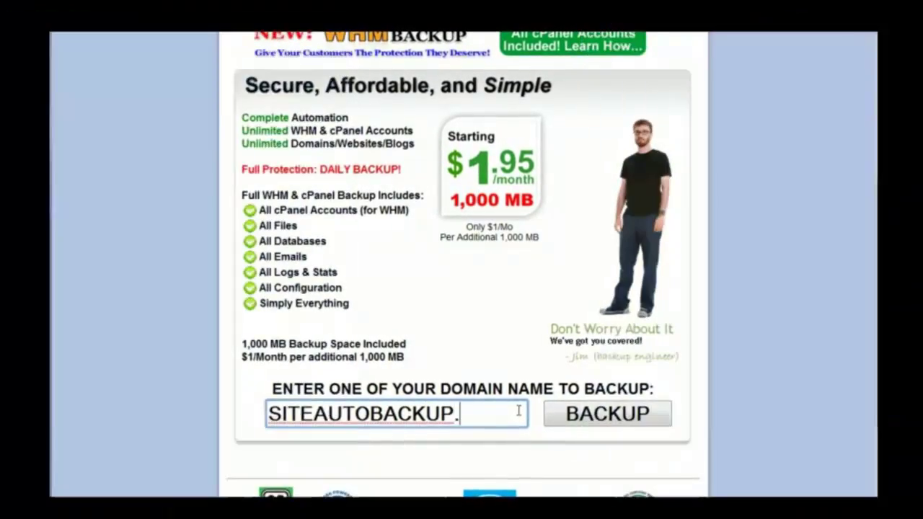
pyautogui.write('COM')
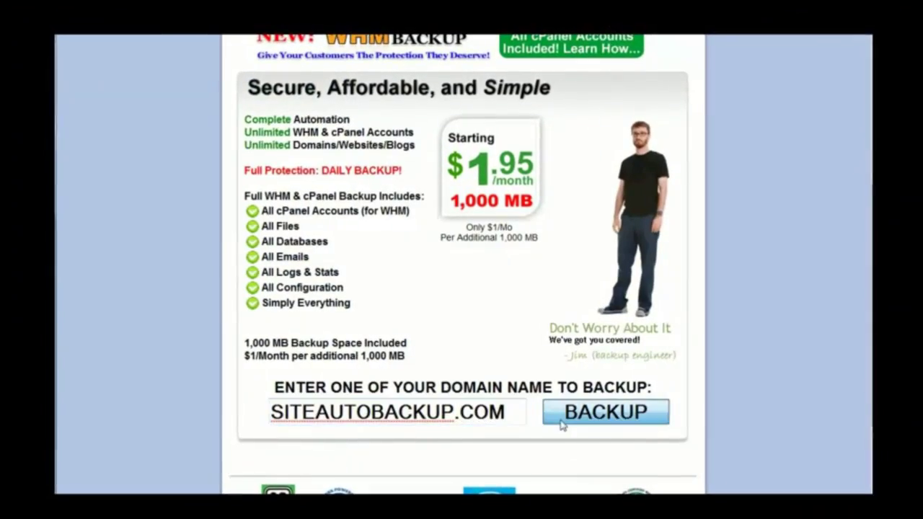
pyautogui.click(559, 415)
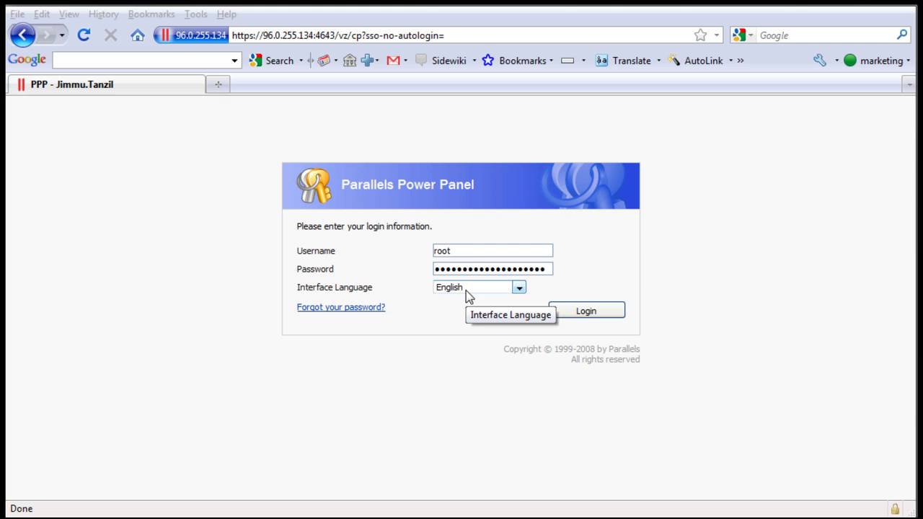
# Log in to Power Panel as root using the remembered password.
pyautogui.click(467, 249)
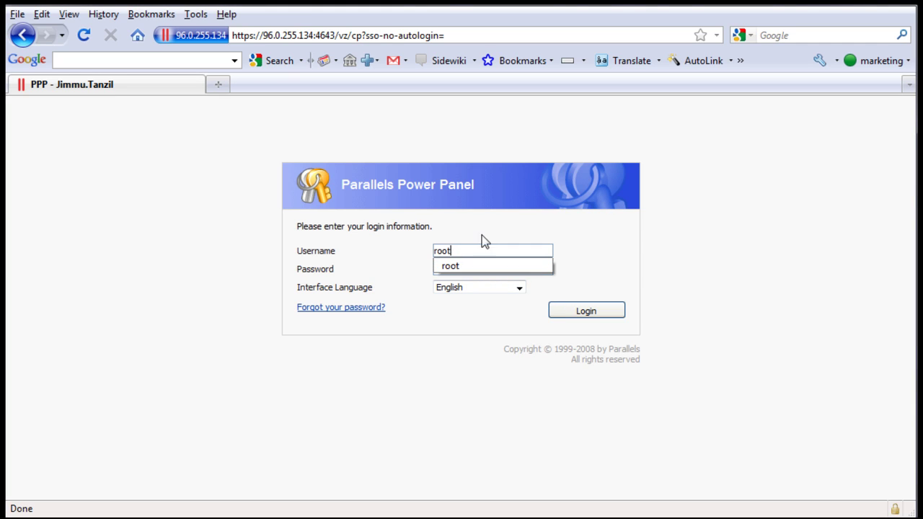
pyautogui.write('root')
pyautogui.press('Tab')
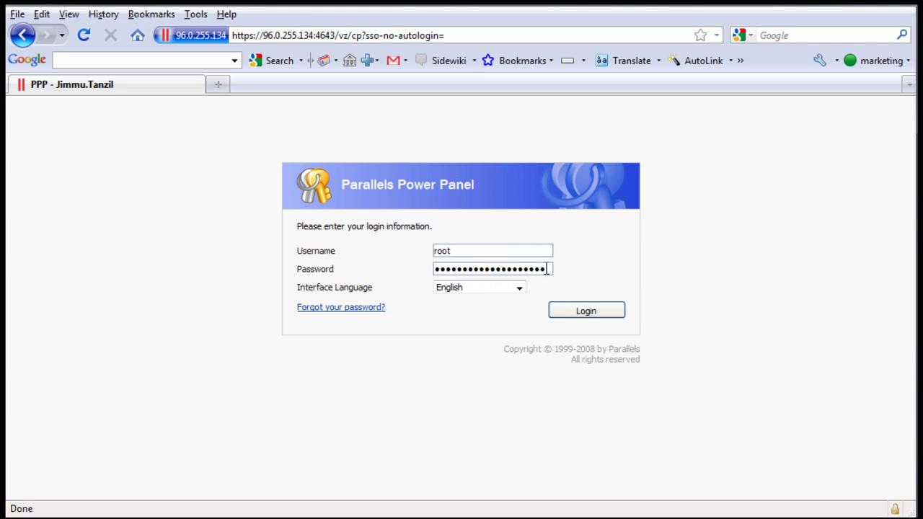
pyautogui.click(581, 316)
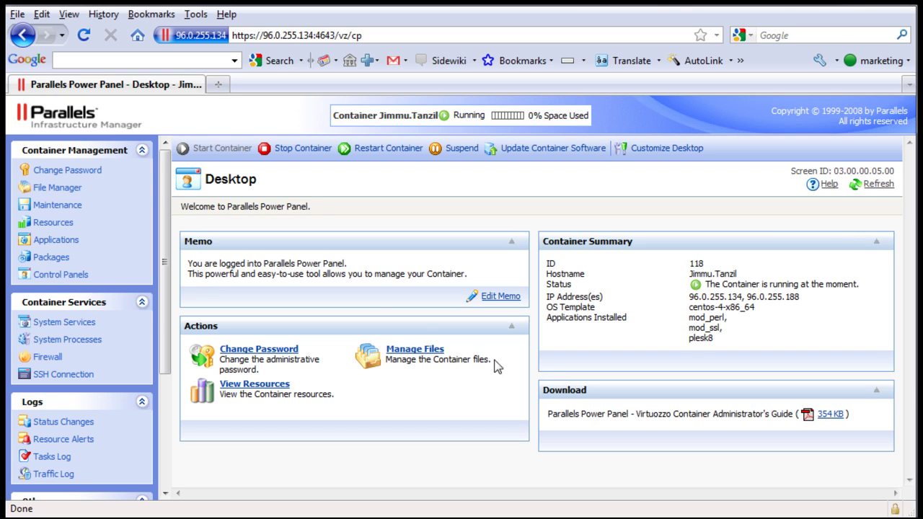
# Go to Change Password under Container Management and add a new blank browser tab.
pyautogui.click(86, 174)
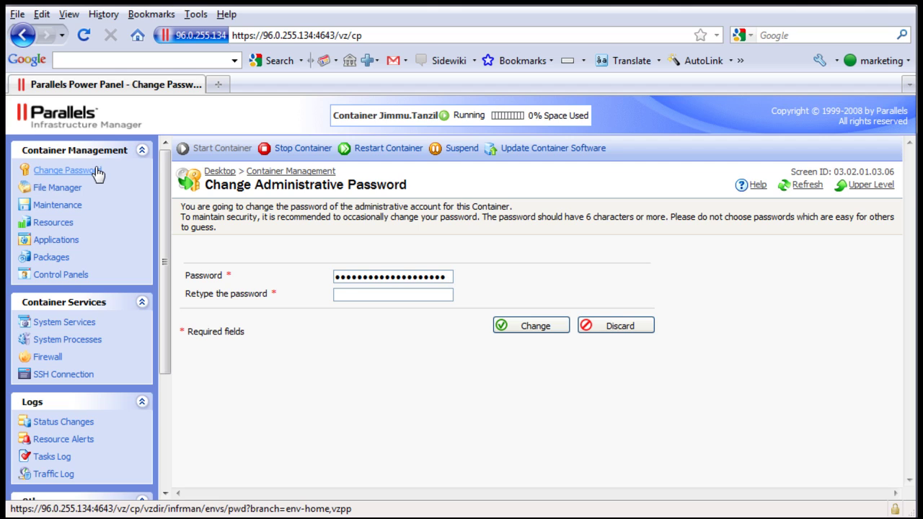
pyautogui.click(218, 85)
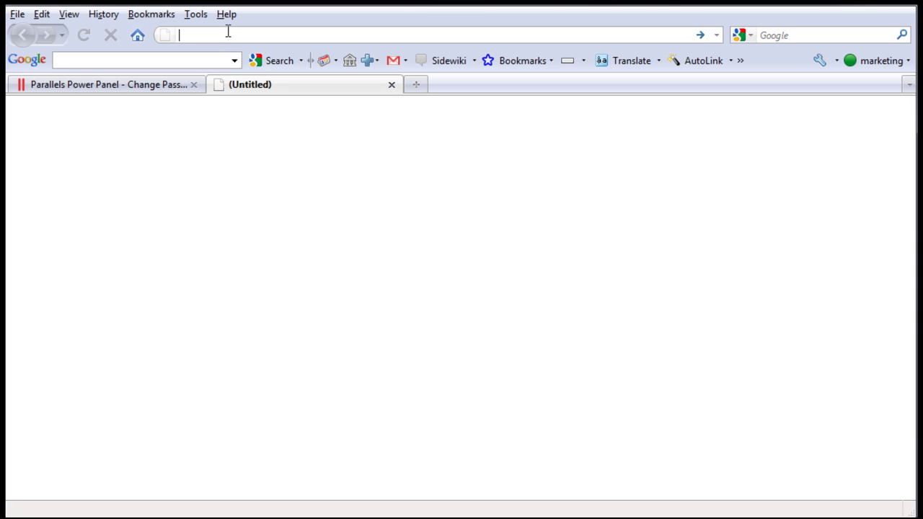
# Search Google for 'random password generator', look over the PC Tools result, then close its tab.
pyautogui.click(210, 59)
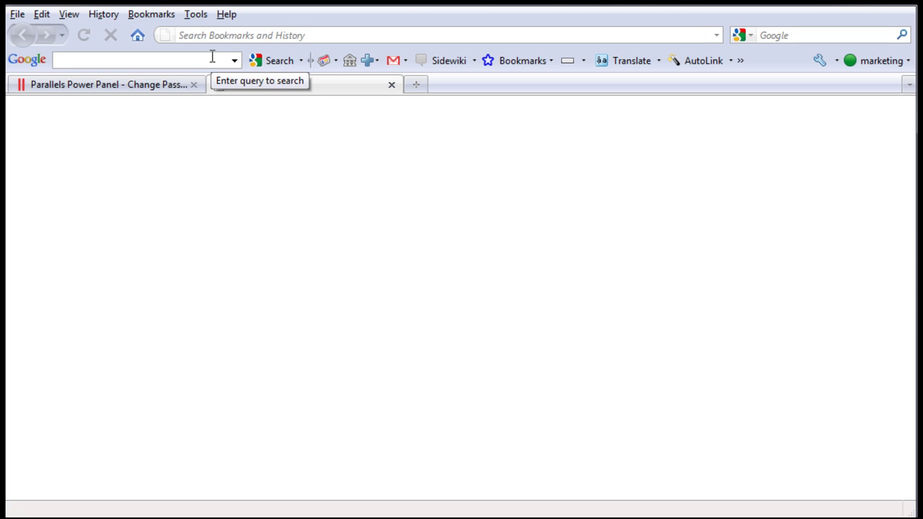
pyautogui.write('random')
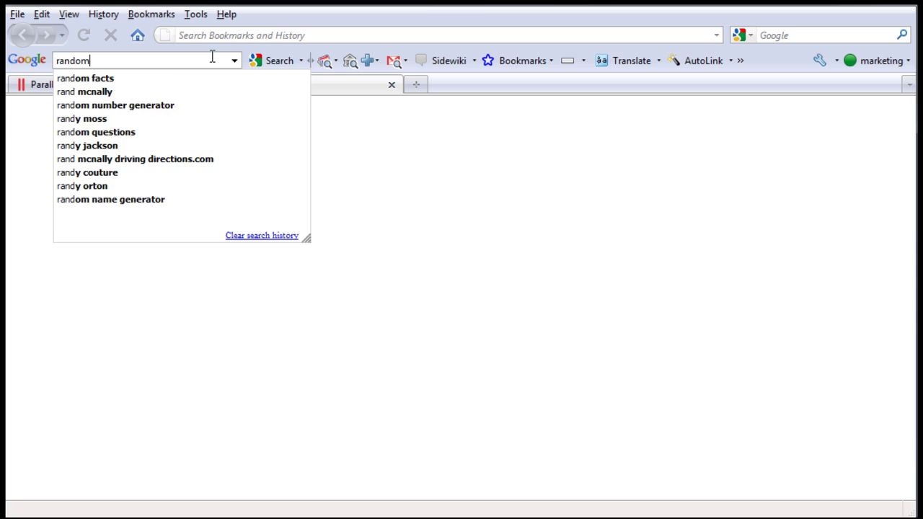
pyautogui.write(' pas')
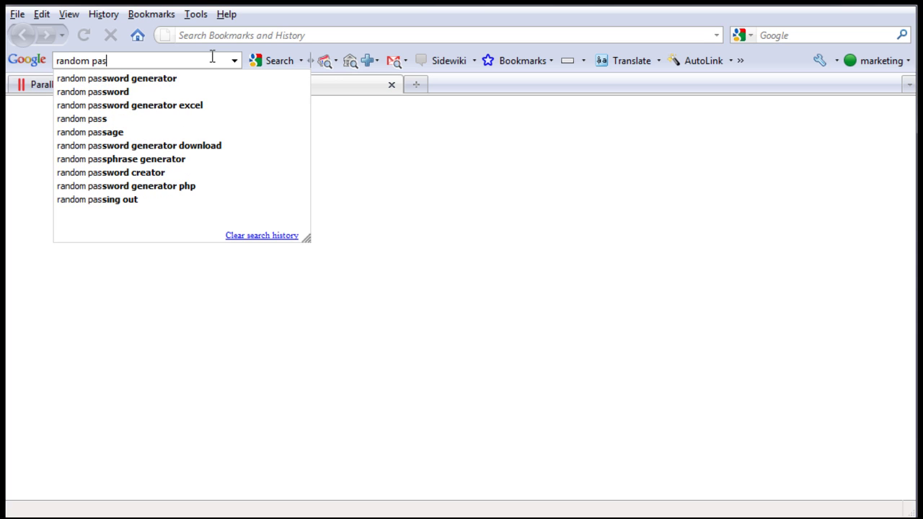
pyautogui.press('Down')
pyautogui.press('Return')
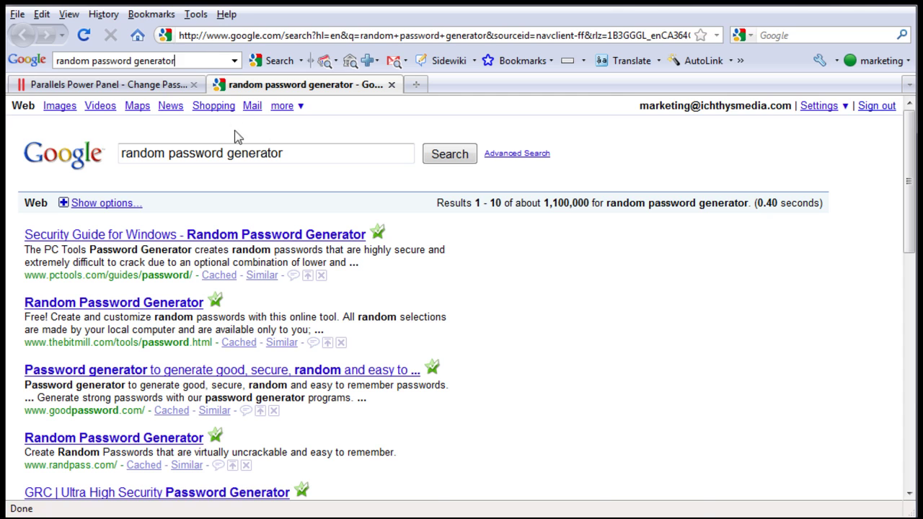
pyautogui.click(237, 236)
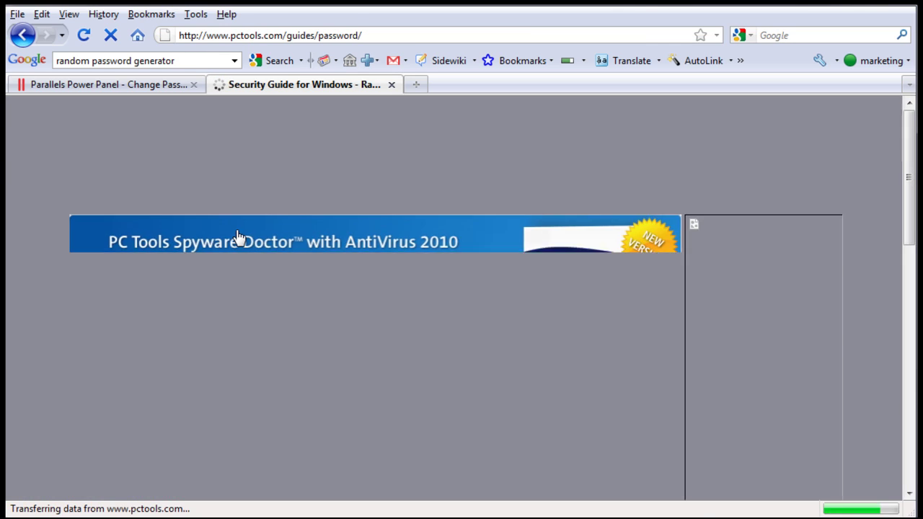
pyautogui.scroll(-5, 237, 236)
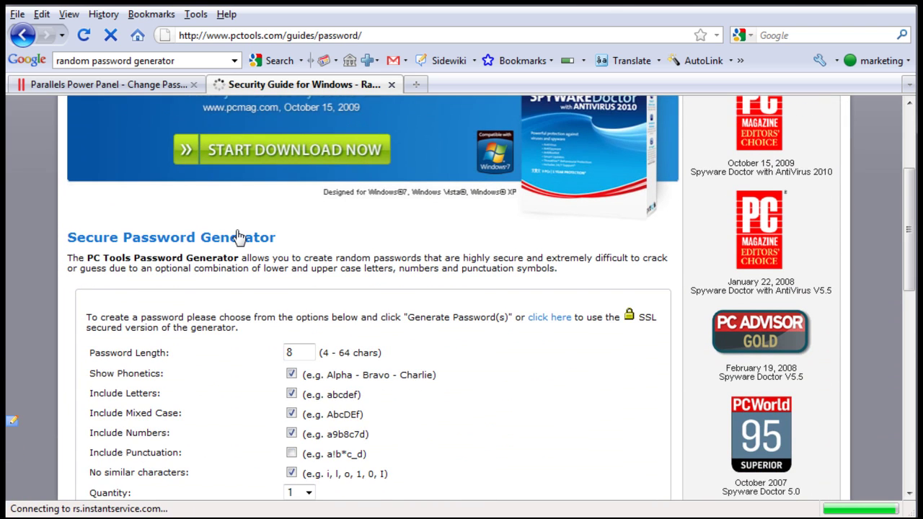
pyautogui.scroll(-2, 237, 235)
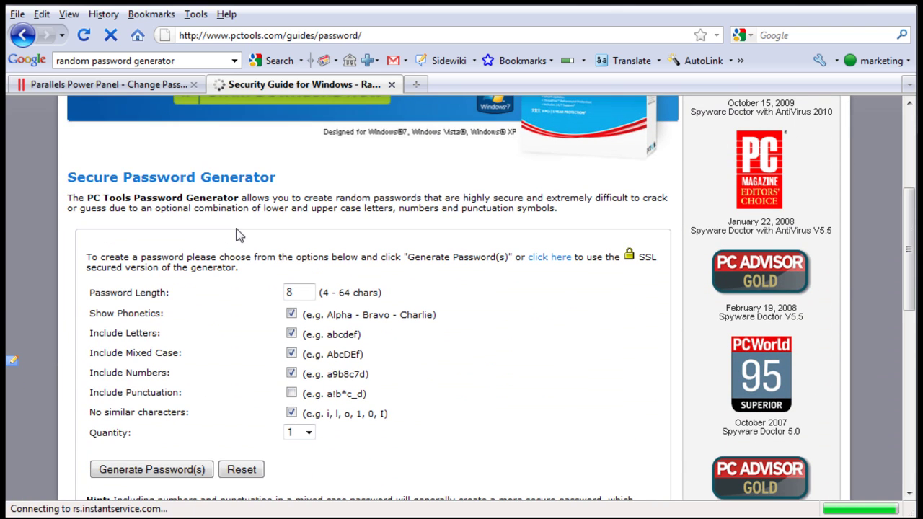
pyautogui.click(392, 85)
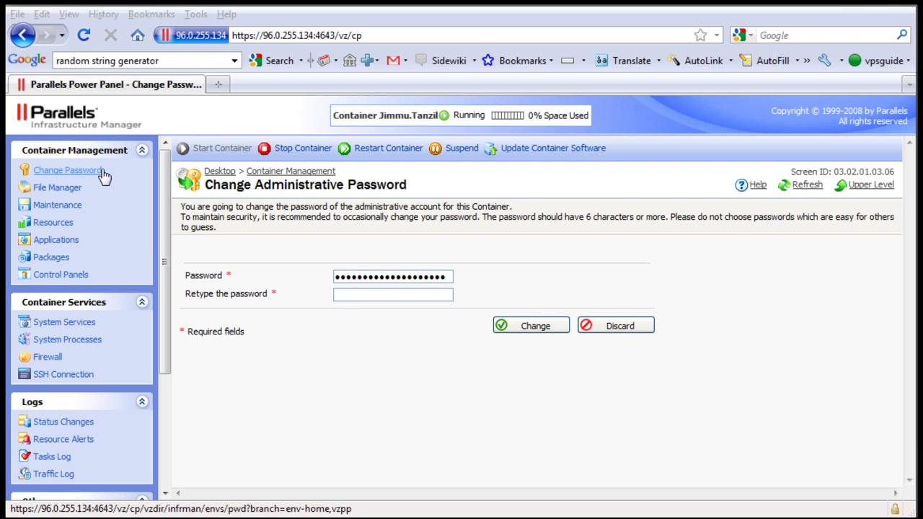
# In a fresh tab, search Google for 'random string generator'.
pyautogui.click(217, 90)
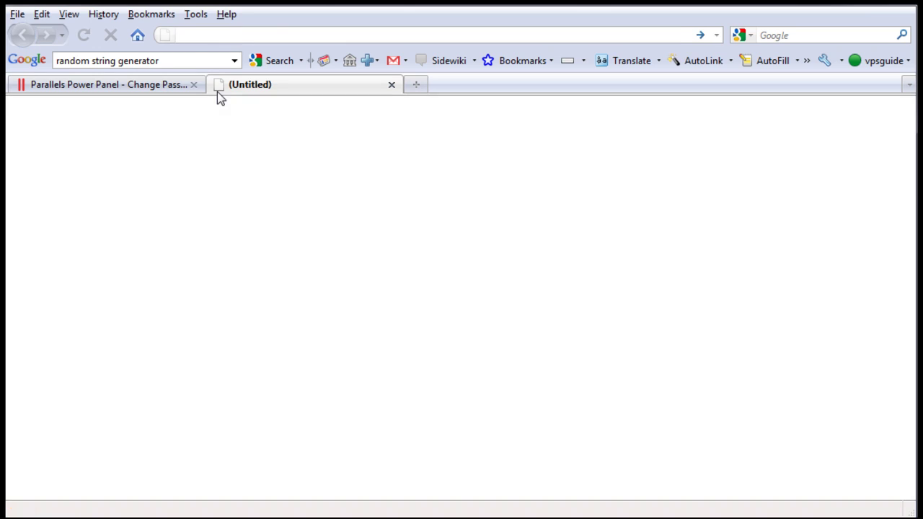
pyautogui.click(193, 60)
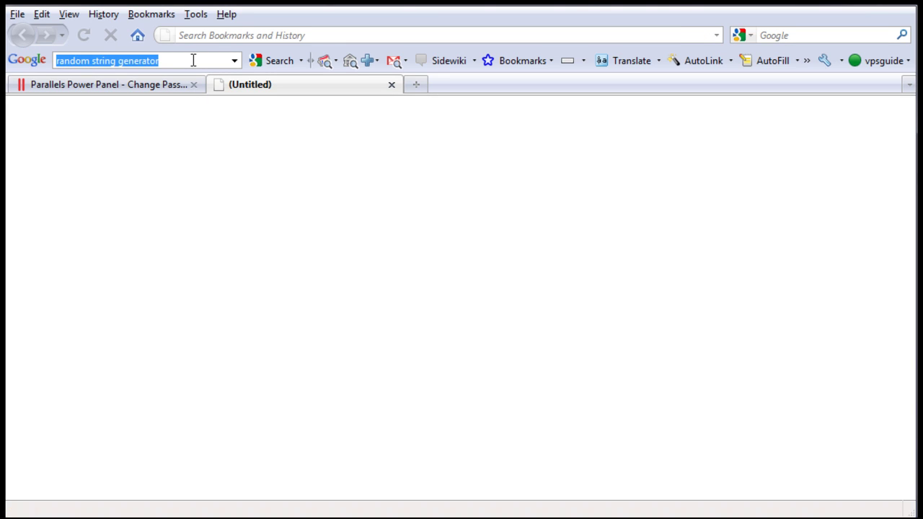
pyautogui.press('Return')
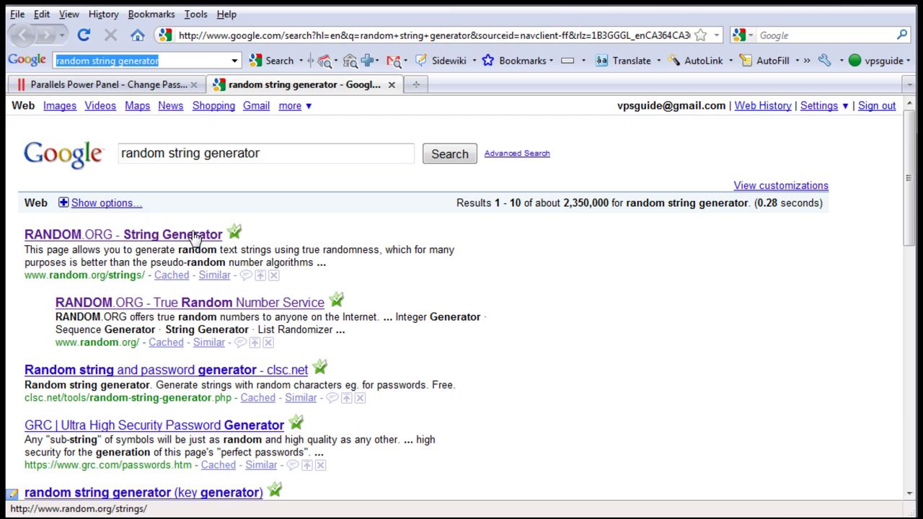
# Set RANDOM.ORG's String Generator to 1 string, length 20, with uppercase and lowercase letters.
pyautogui.click(192, 237)
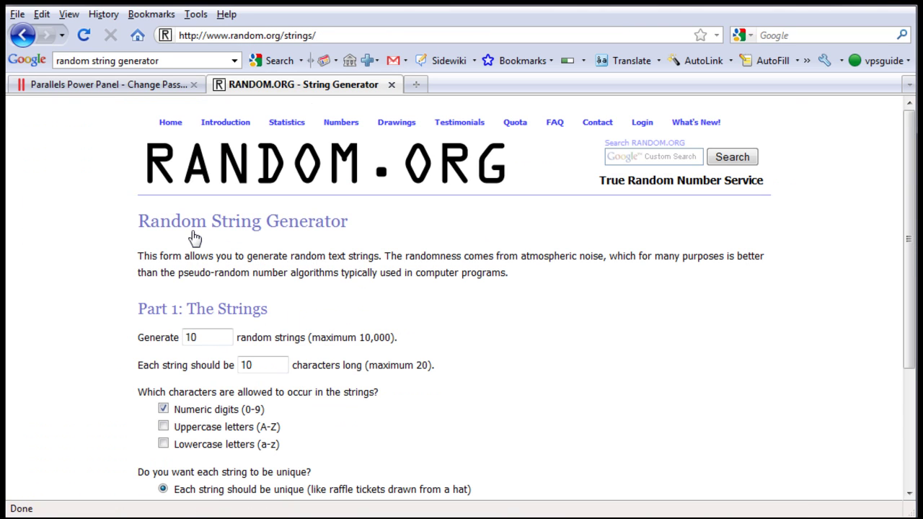
pyautogui.scroll(-3, 350, 302)
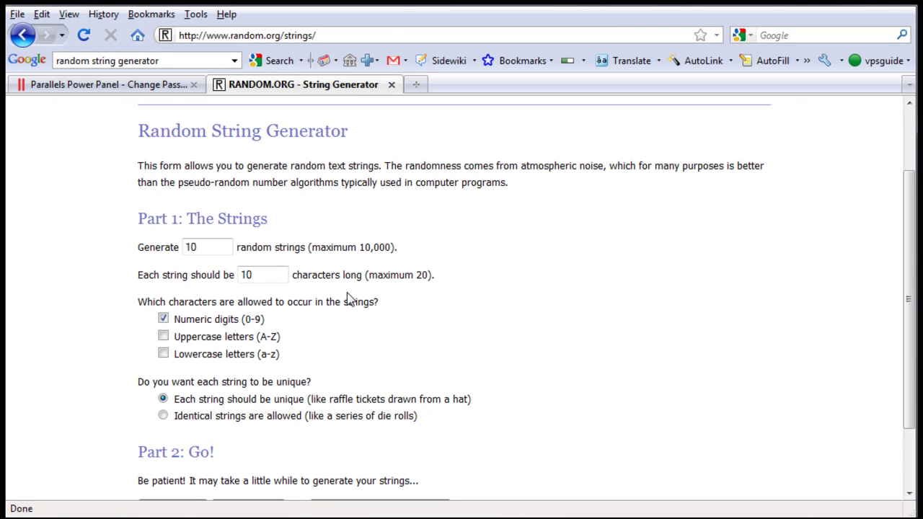
pyautogui.doubleClick(208, 249)
pyautogui.write('1')
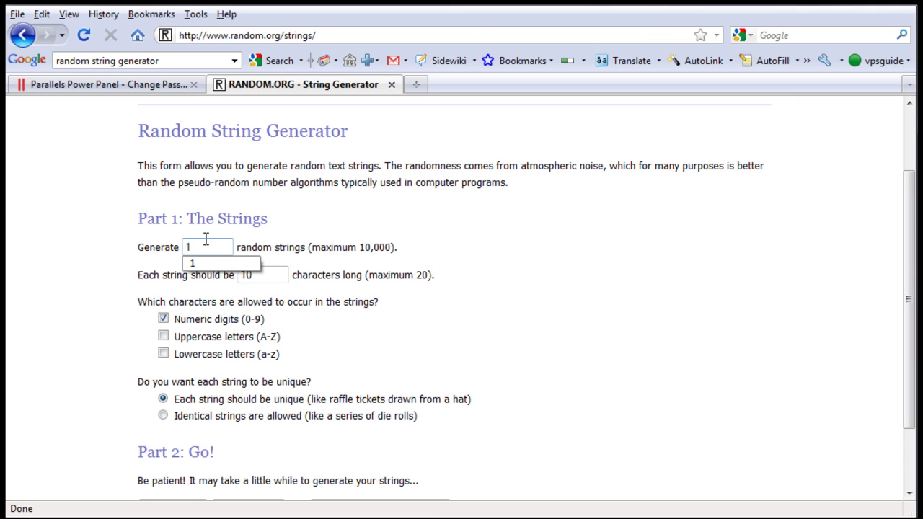
pyautogui.press('Escape')
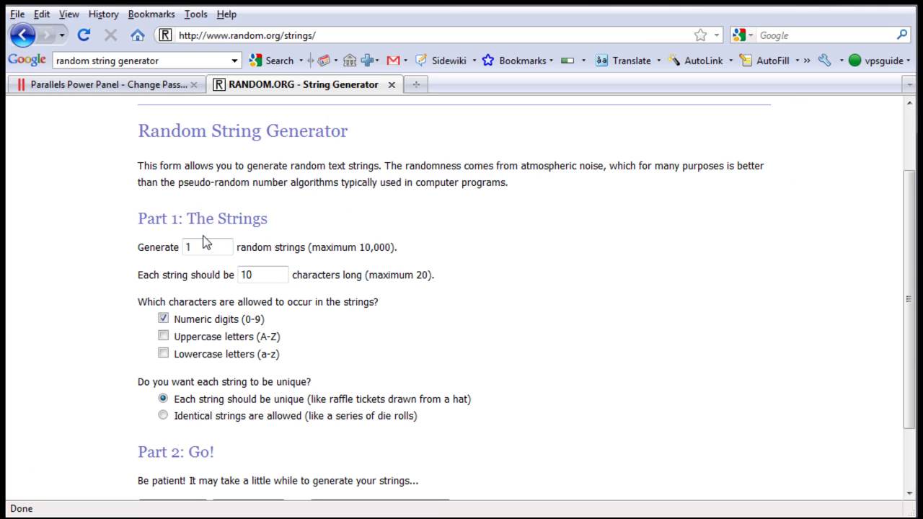
pyautogui.doubleClick(253, 275)
pyautogui.write('20')
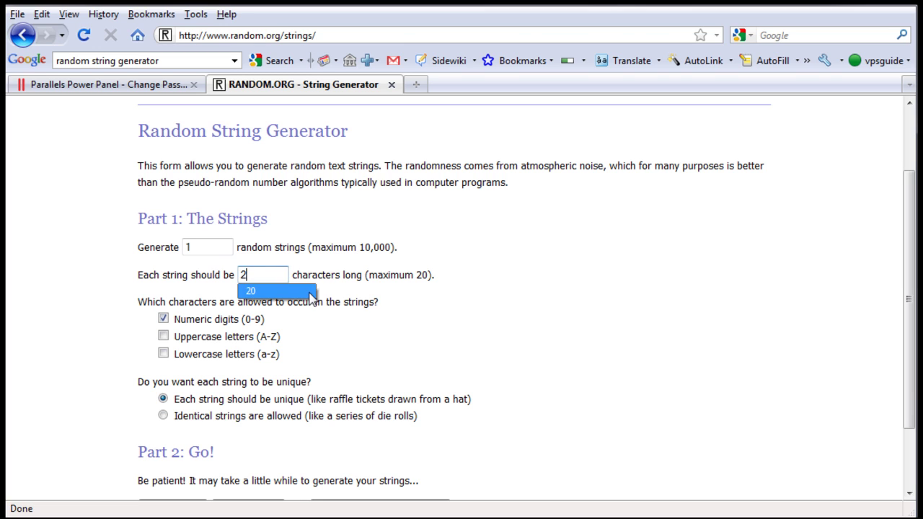
pyautogui.click(359, 288)
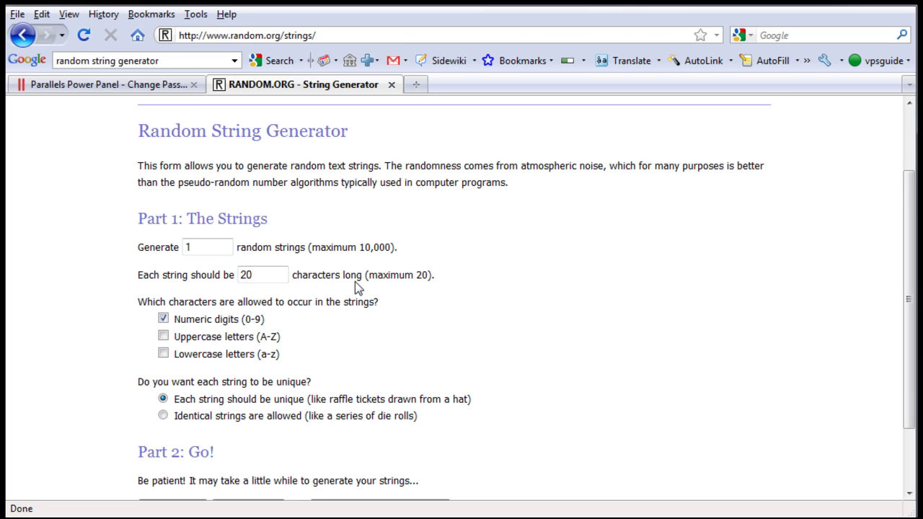
pyautogui.scroll(-2, 358, 288)
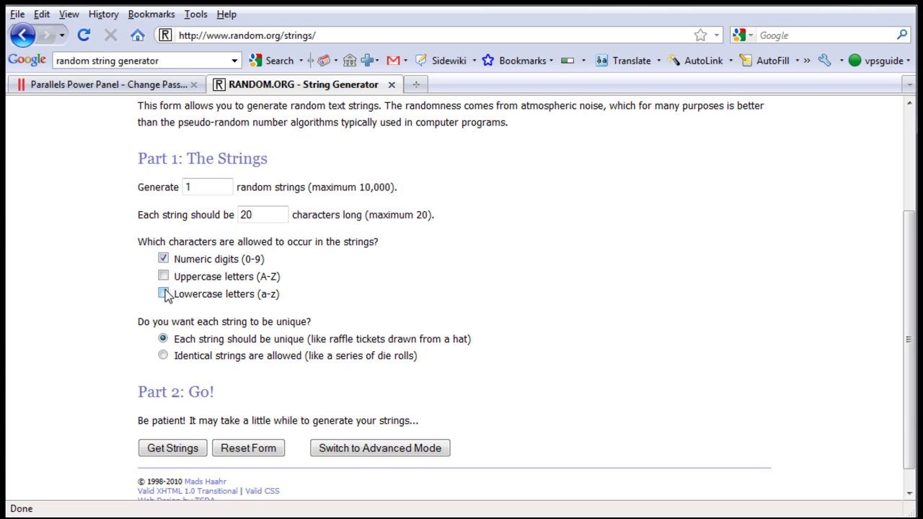
pyautogui.click(163, 276)
pyautogui.click(163, 294)
# Generate the random string and copy it to the clipboard.
pyautogui.click(188, 453)
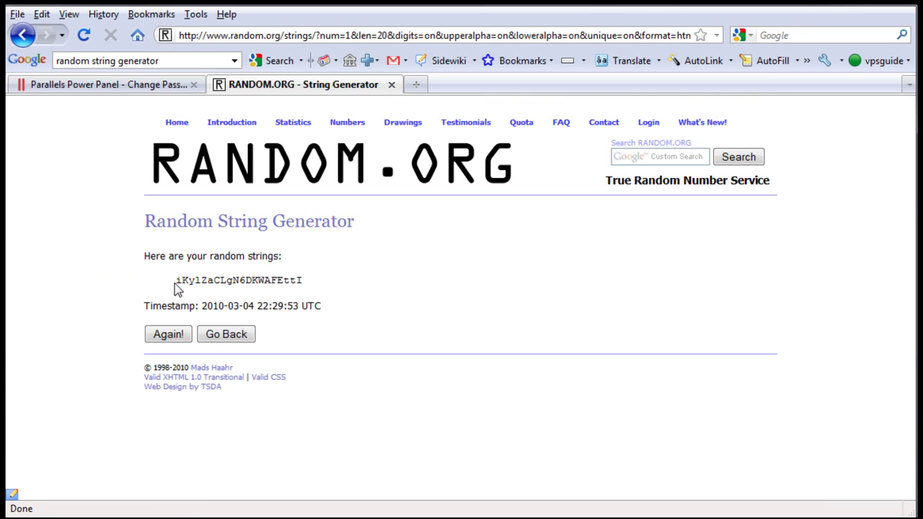
pyautogui.moveTo(176, 280); pyautogui.dragTo(304, 282)
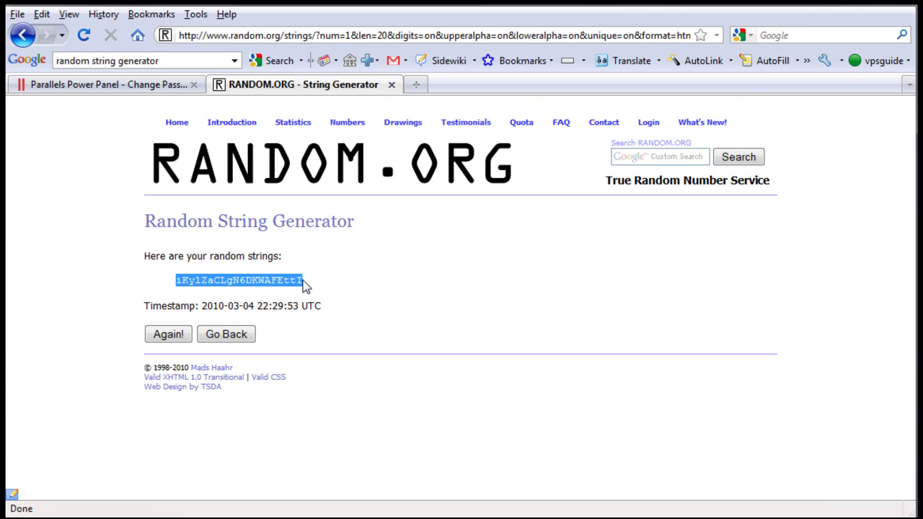
pyautogui.rightClick(300, 279)
pyautogui.click(328, 290)
# Paste the generated string into Password and Retype Password, then apply the change.
pyautogui.click(110, 86)
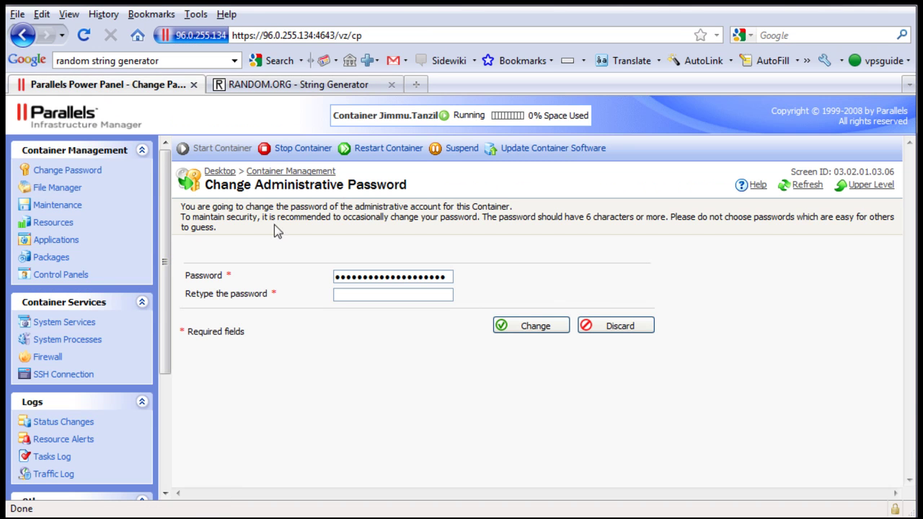
pyautogui.doubleClick(395, 277)
pyautogui.rightClick(398, 280)
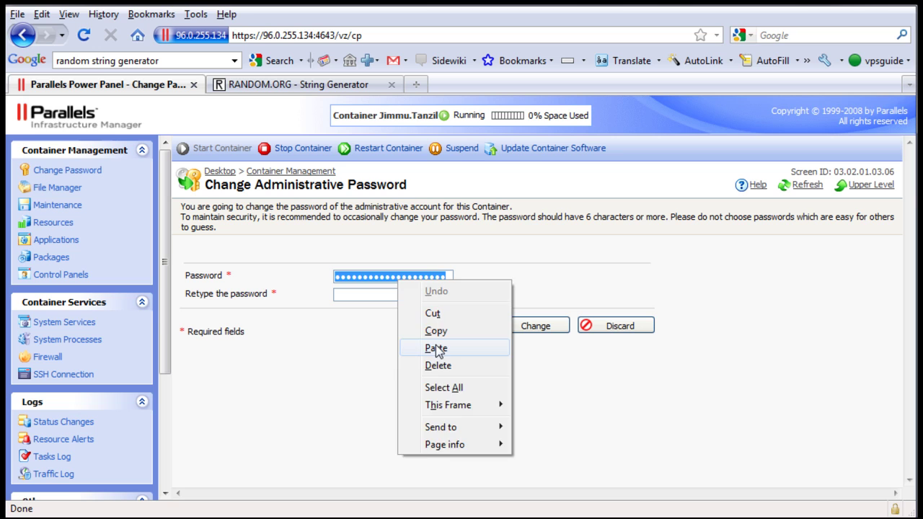
pyautogui.click(436, 349)
pyautogui.click(402, 294)
pyautogui.rightClick(402, 297)
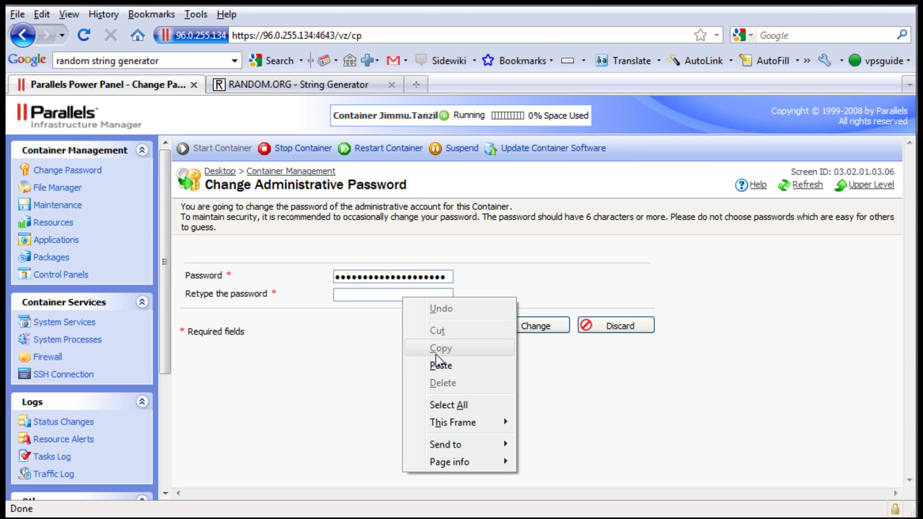
pyautogui.click(440, 365)
pyautogui.click(533, 325)
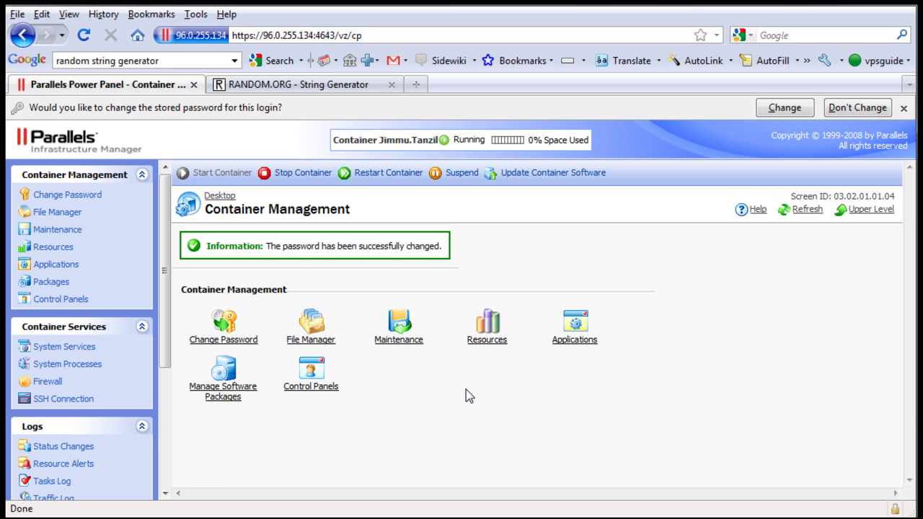
# Load Gmail from the address bar of the random string tab.
pyautogui.click(275, 96)
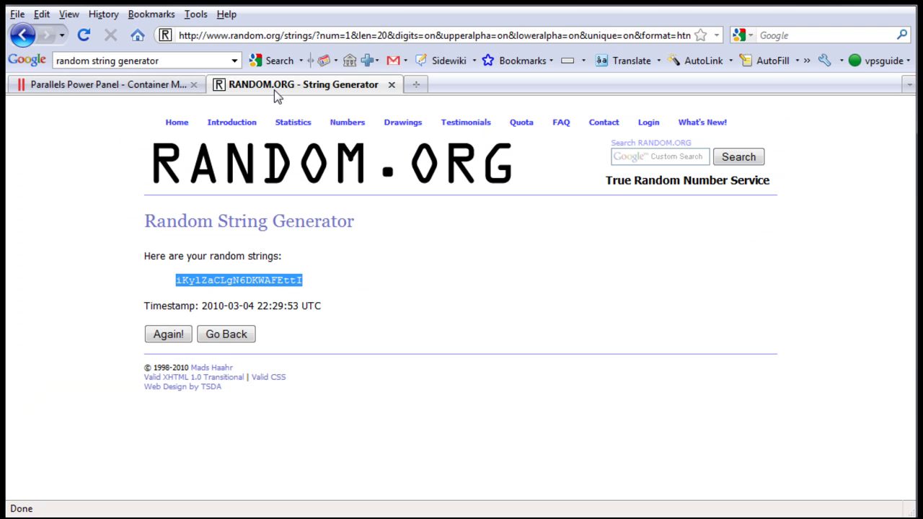
pyautogui.click(294, 38)
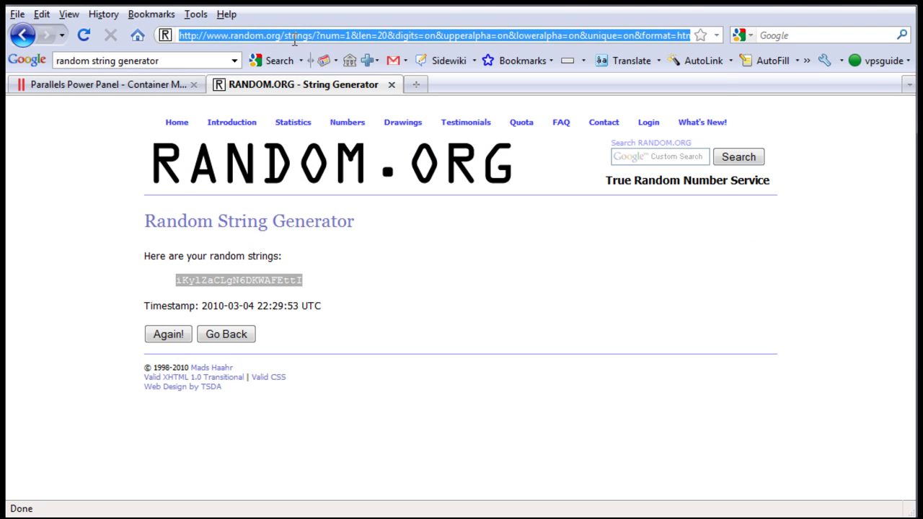
pyautogui.write('gmail')
pyautogui.press('Return')
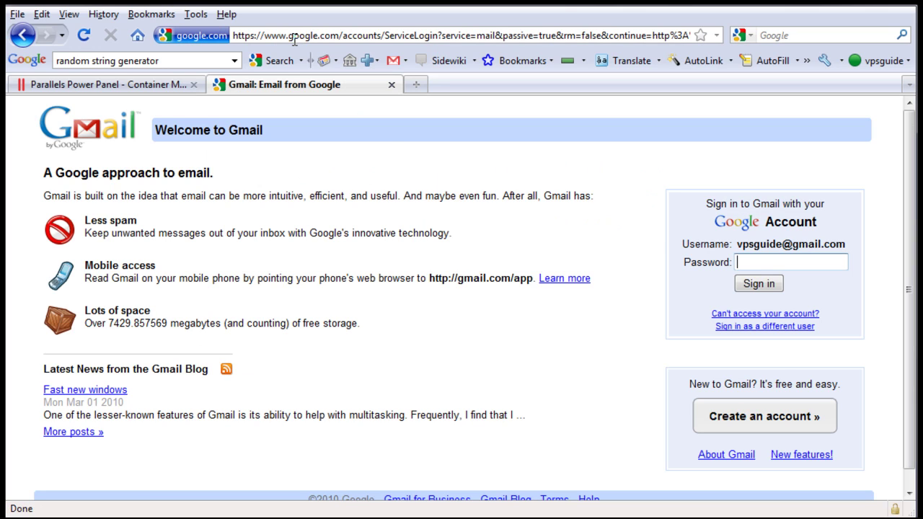
# Enter the Gmail account password and sign in, retrying after the incorrect-password error.
pyautogui.write('p******')
pyautogui.click(772, 284)
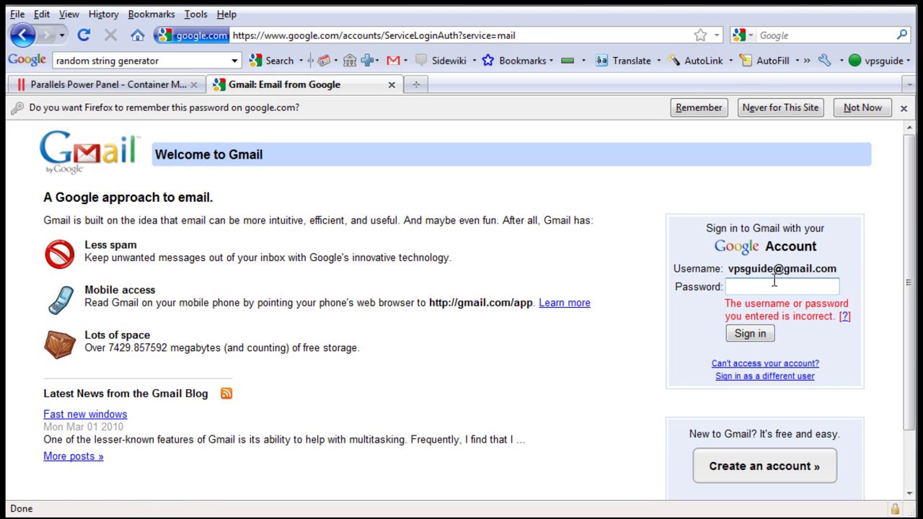
pyautogui.write('*********')
pyautogui.click(761, 335)
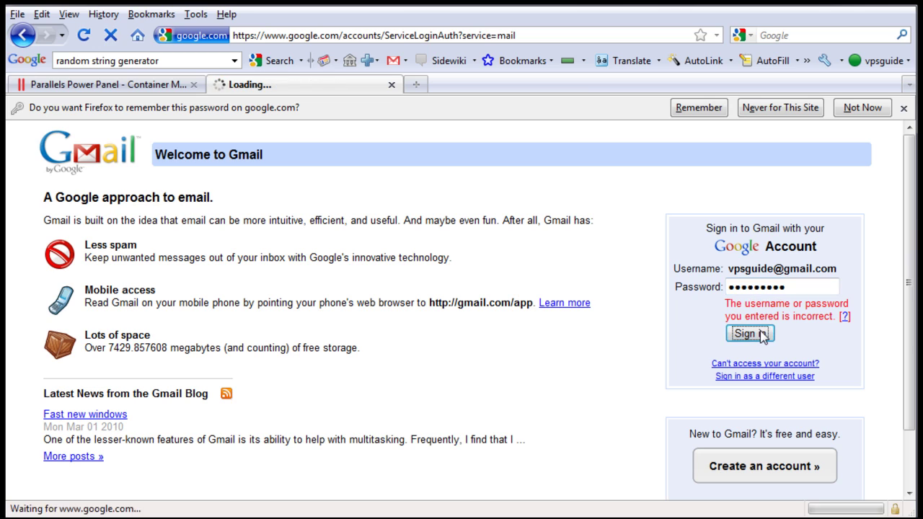